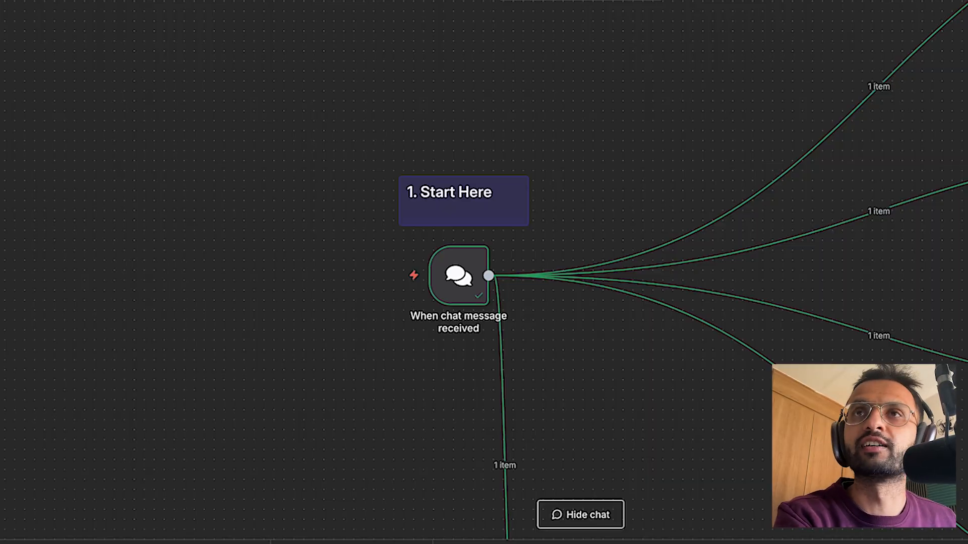
scroll(434, 231, "down", 5)
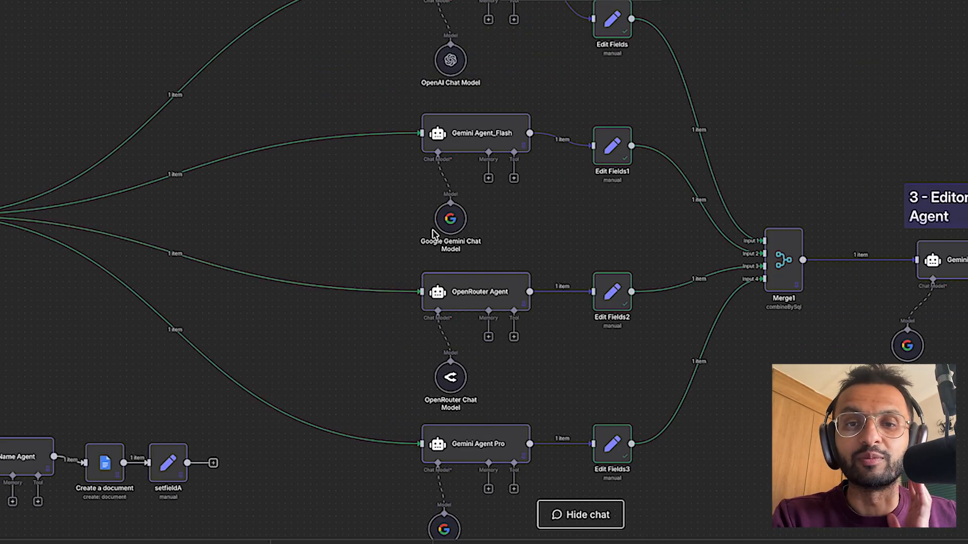
scroll(433, 232, "up", 4)
scroll(439, 114, "up", 2)
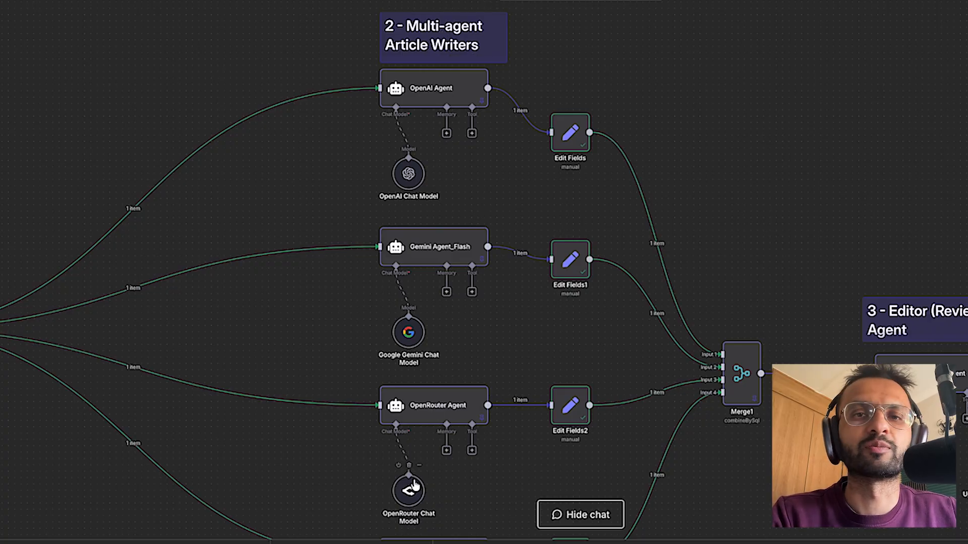
Step: Pan the canvas left to the Editor (Review) Agent section with the Gemini Editor Agent
left_click_drag(763, 422, 659, 386)
mouse_move(558, 378)
left_mouse_down()
mouse_move(360, 376)
mouse_move(348, 401)
left_mouse_up()
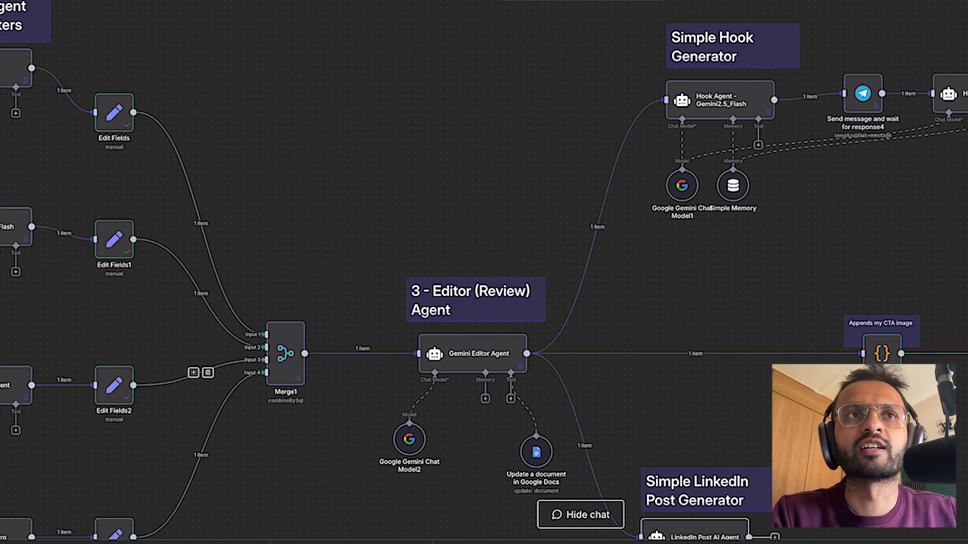
mouse_move(473, 353)
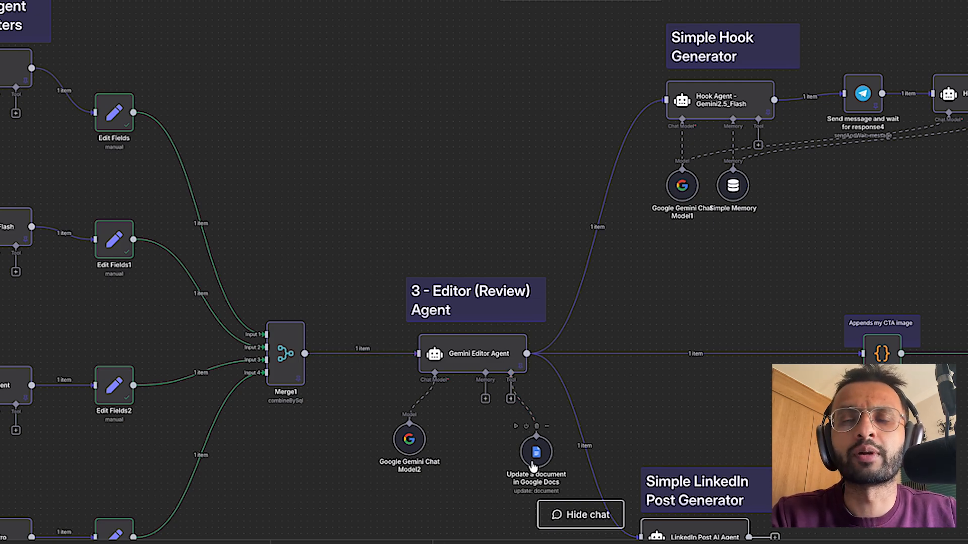
Step: Pan left to the Simple Hook Generator nodes, from Hook Agent to Title_selected
left_click_drag(534, 465, 306, 460)
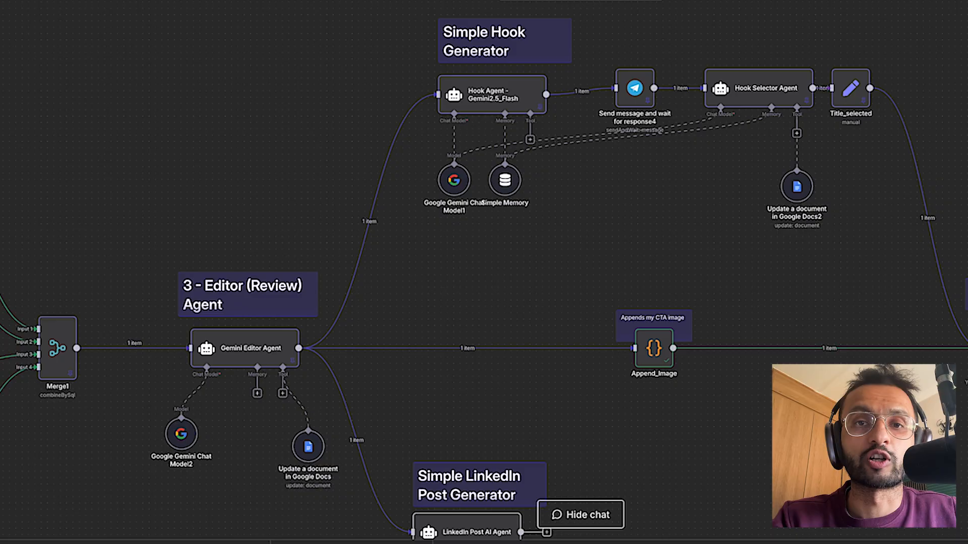
left_click_drag(656, 378, 641, 372)
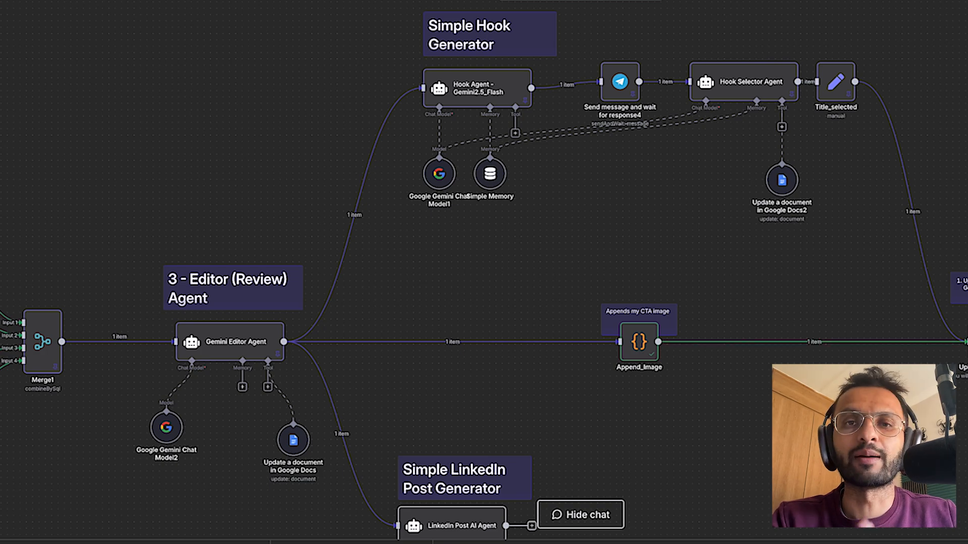
Step: Pan up to the Simple LinkedIn Post Generator with its OpenAI model, memory and Google Docs tool
left_click_drag(960, 379, 951, 218)
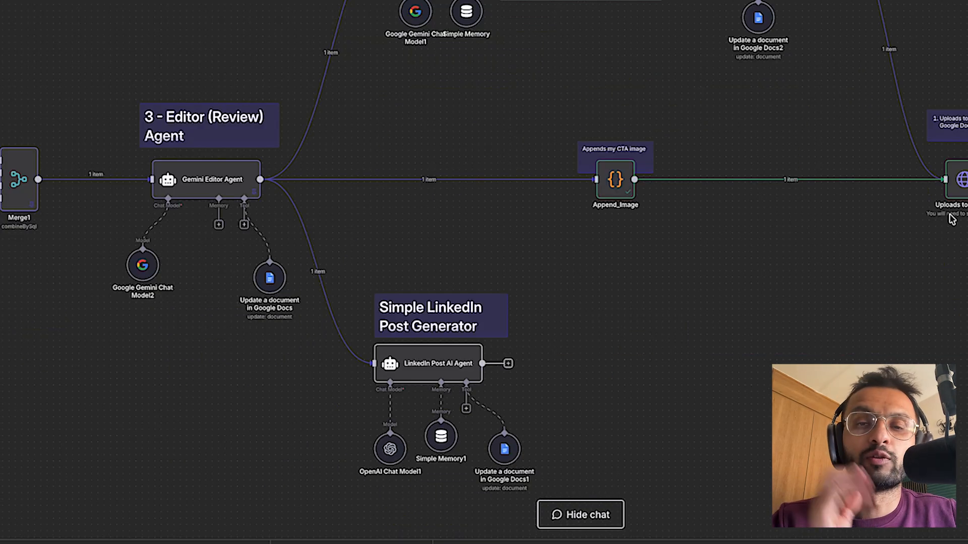